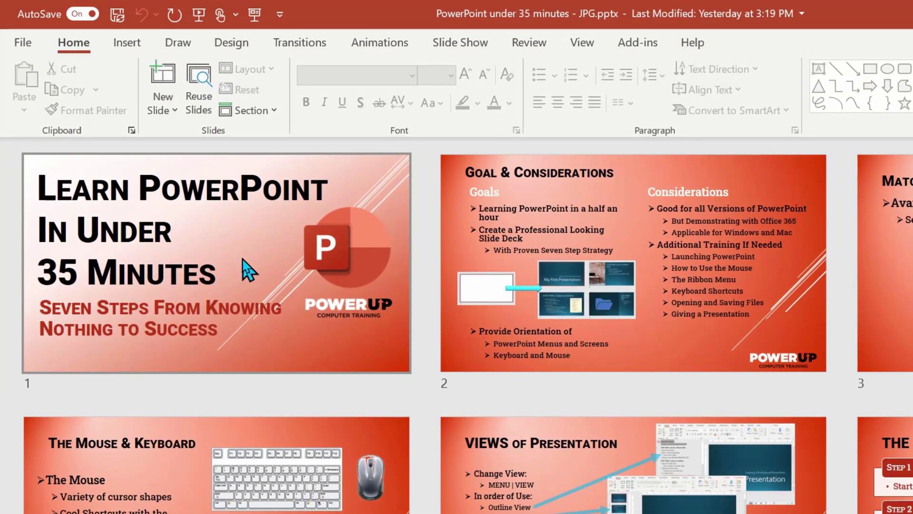
Select the title slide and bring up the Save as type format list in Save a Copy.
click(247, 271)
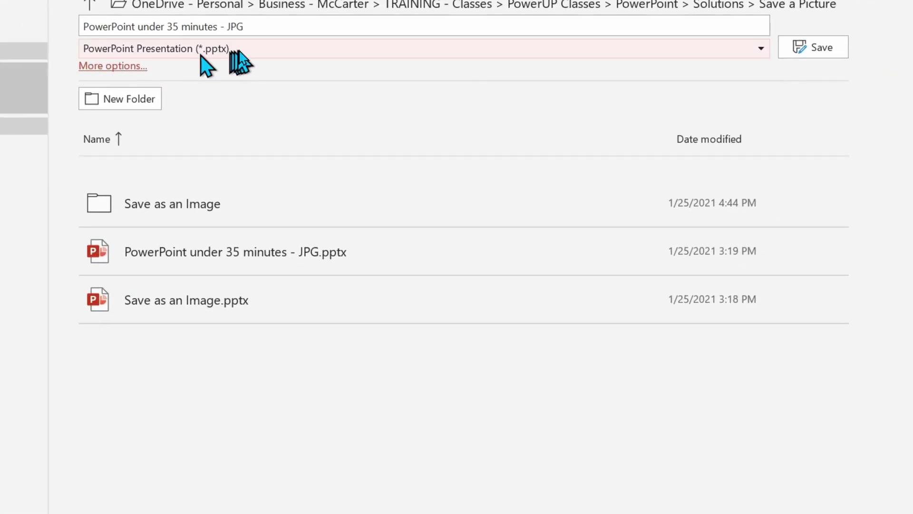
click(275, 49)
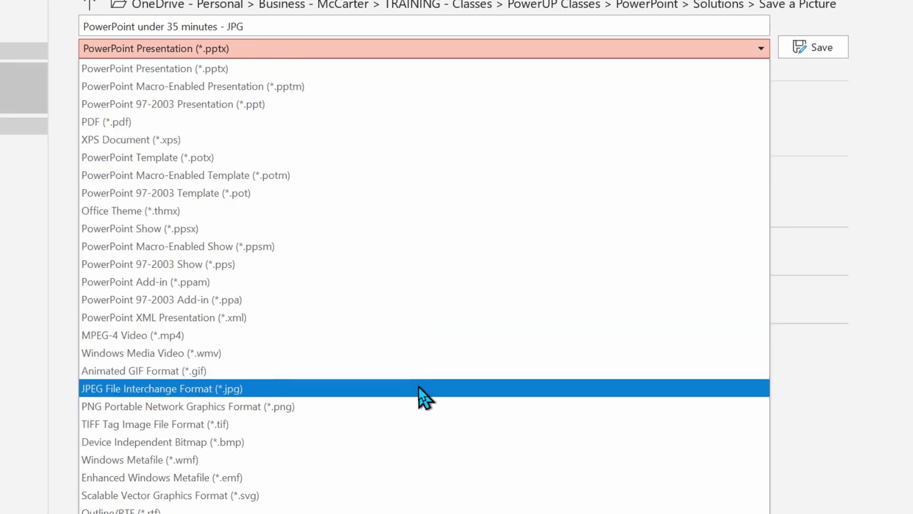
Save just the current slide as JPEG, appending ' - Save as JPG 1 Slide' to the name.
click(418, 388)
click(274, 26)
text(- Save as JPG 1 Slide)
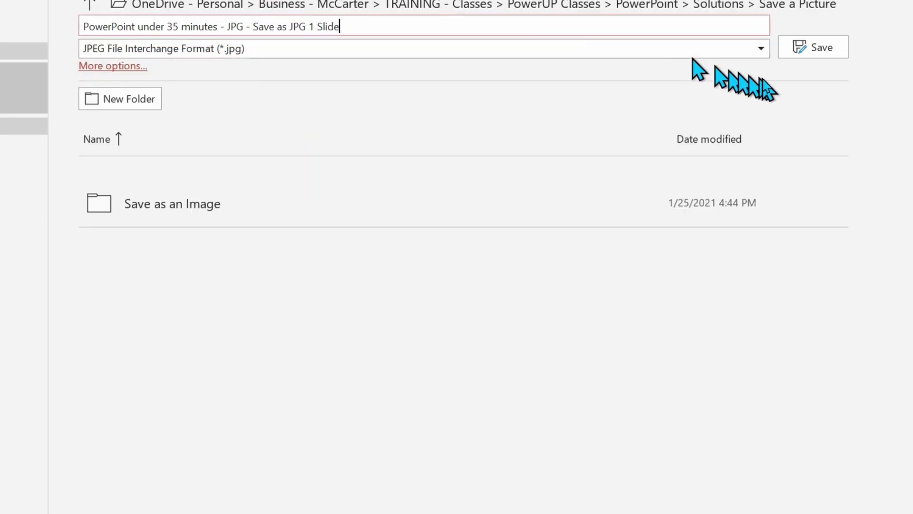
click(830, 56)
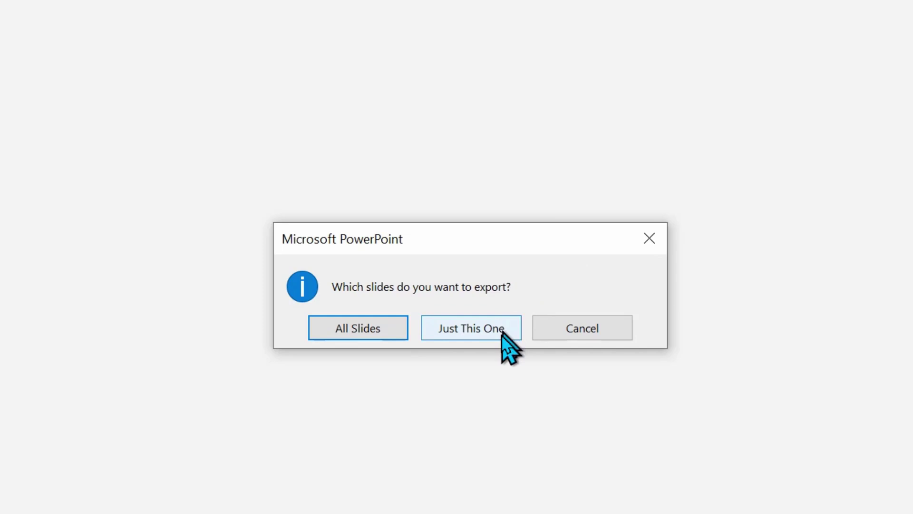
click(496, 335)
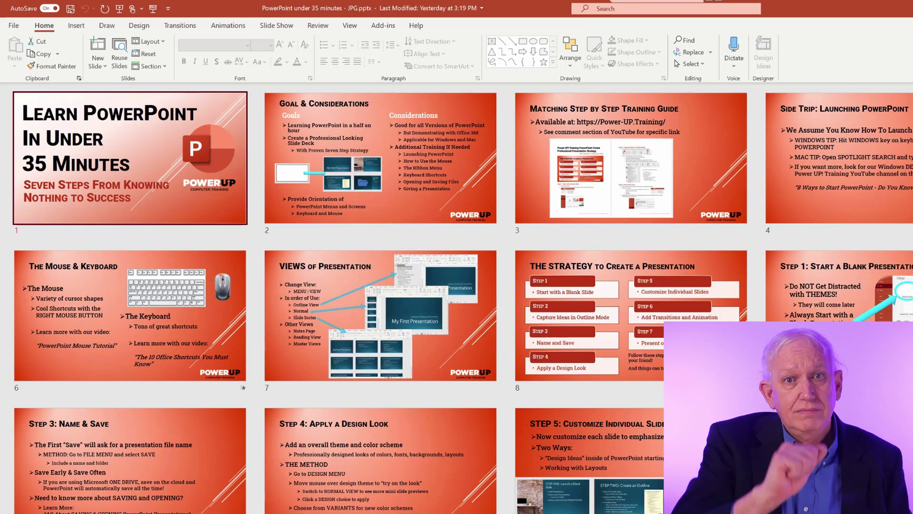
In the Save a Picture folder, widen the Name column and select the exported JPG file.
key(alt+Tab)
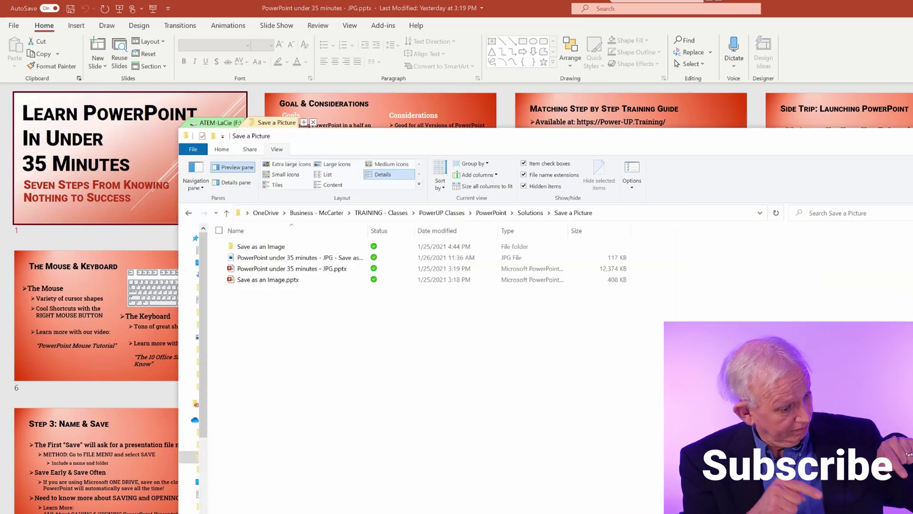
click(415, 368)
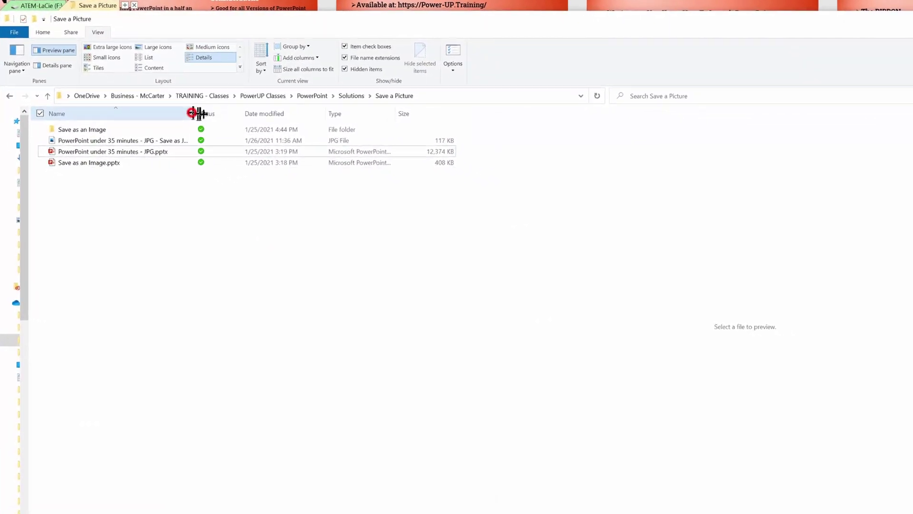
drag(354, 222, 437, 223)
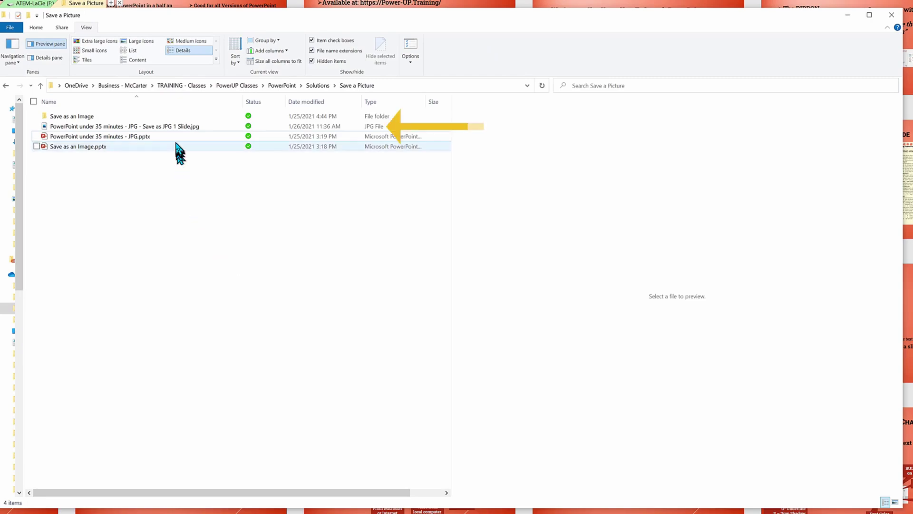
click(176, 126)
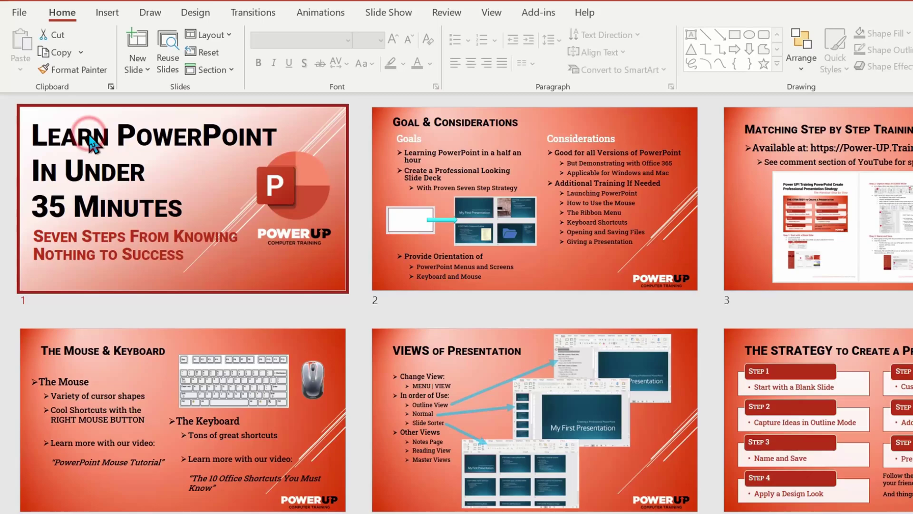
Save a copy as JPEG with ' ALL SLIDES' appended to the file name.
click(16, 13)
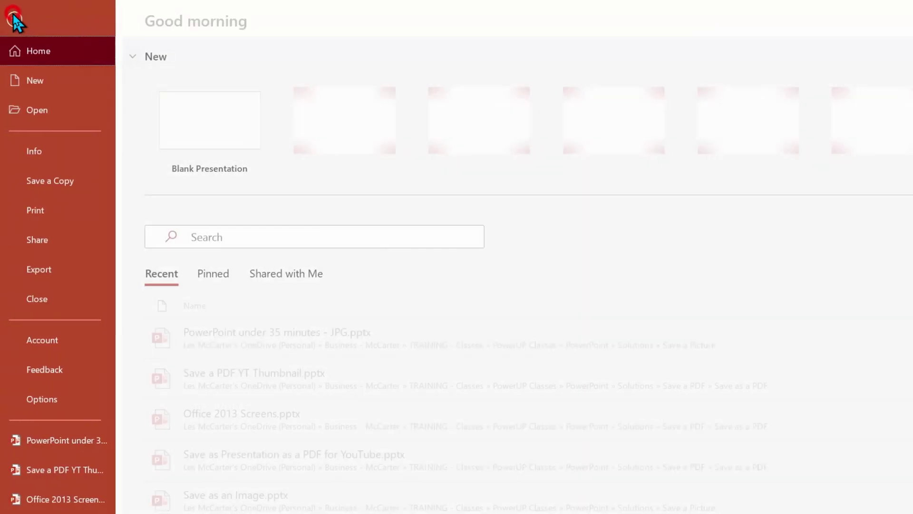
click(71, 181)
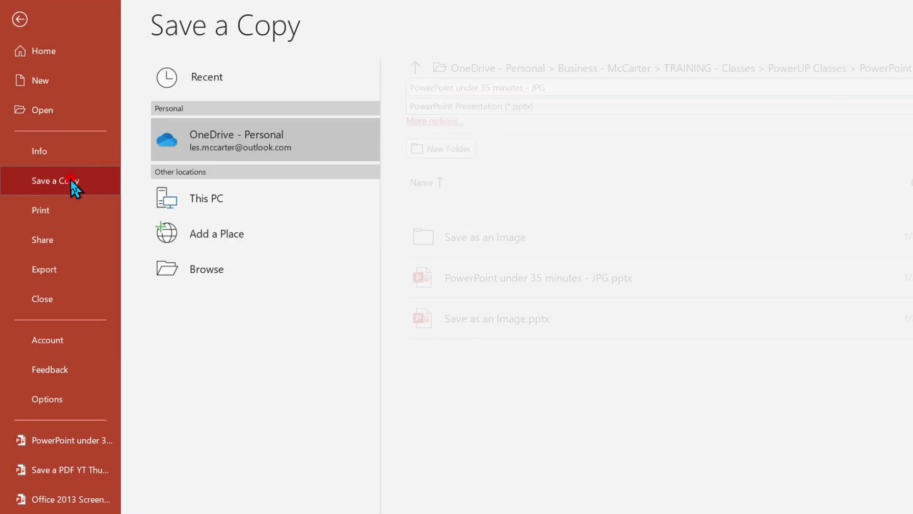
click(579, 88)
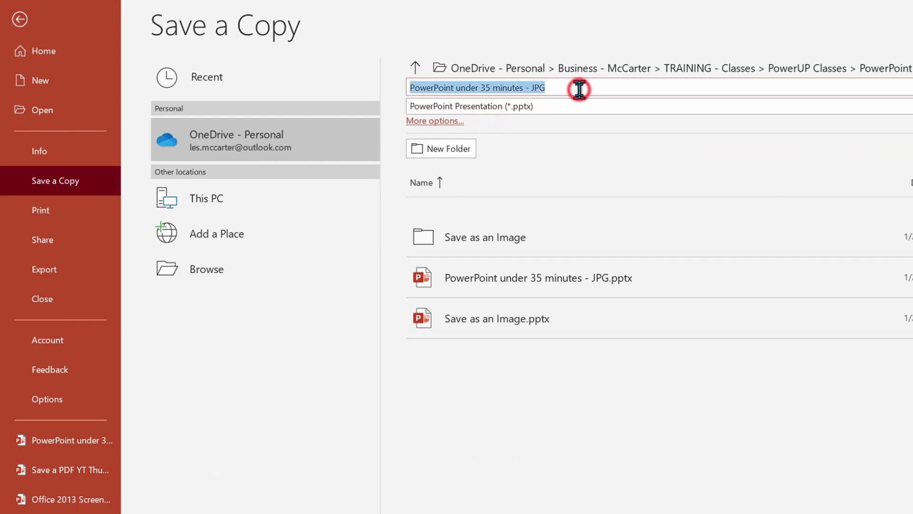
click(579, 89)
click(578, 106)
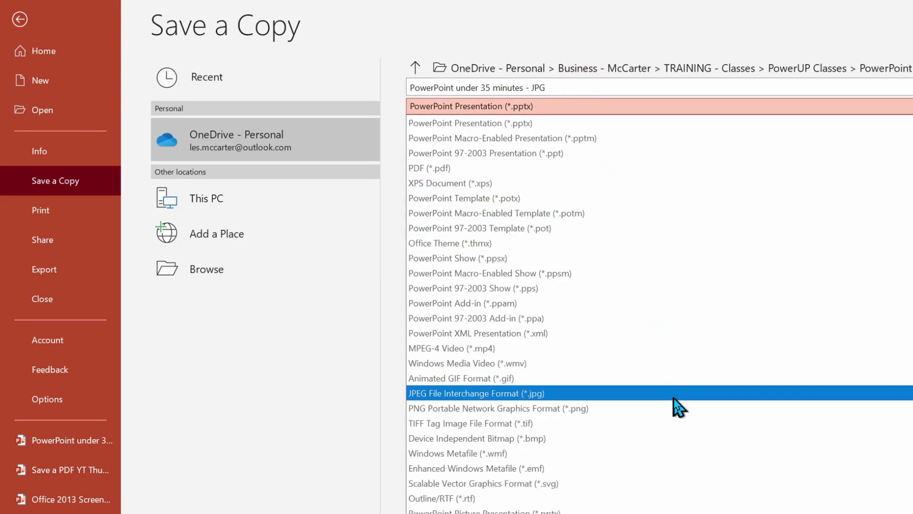
click(674, 397)
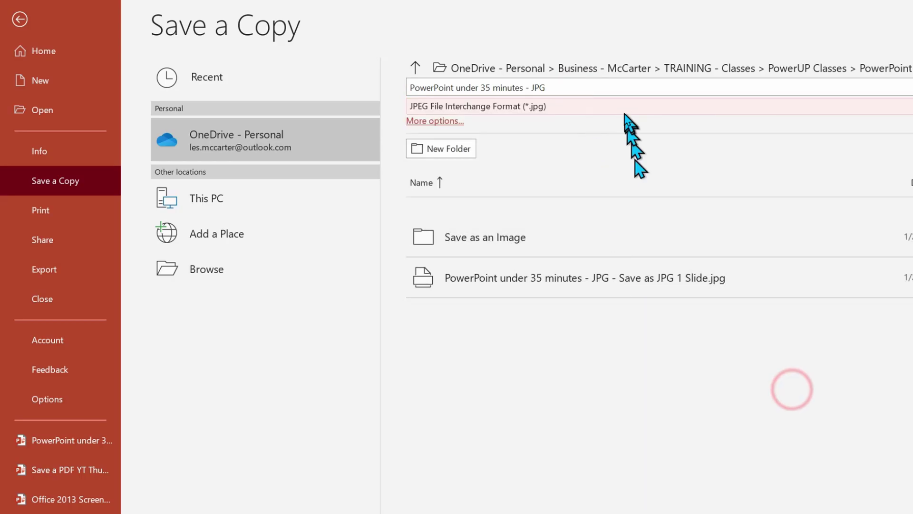
click(624, 90)
click(624, 88)
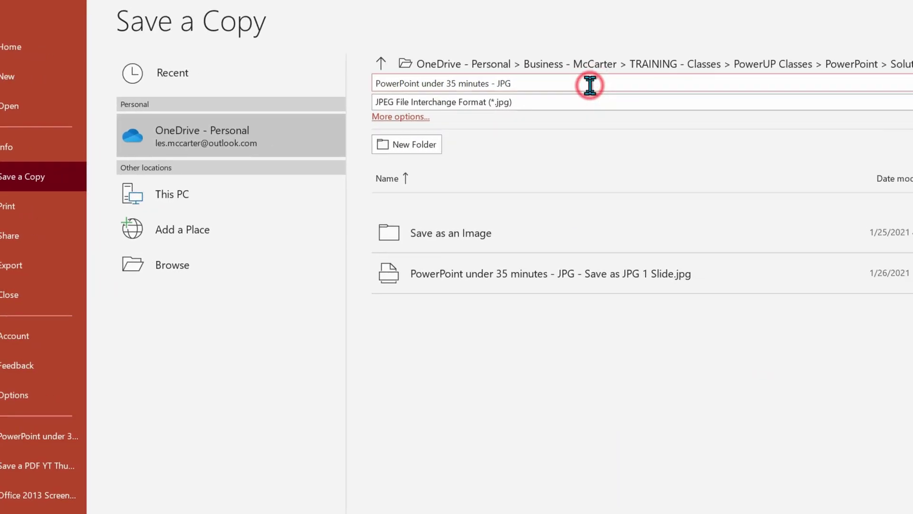
text(ALL SLIDE)
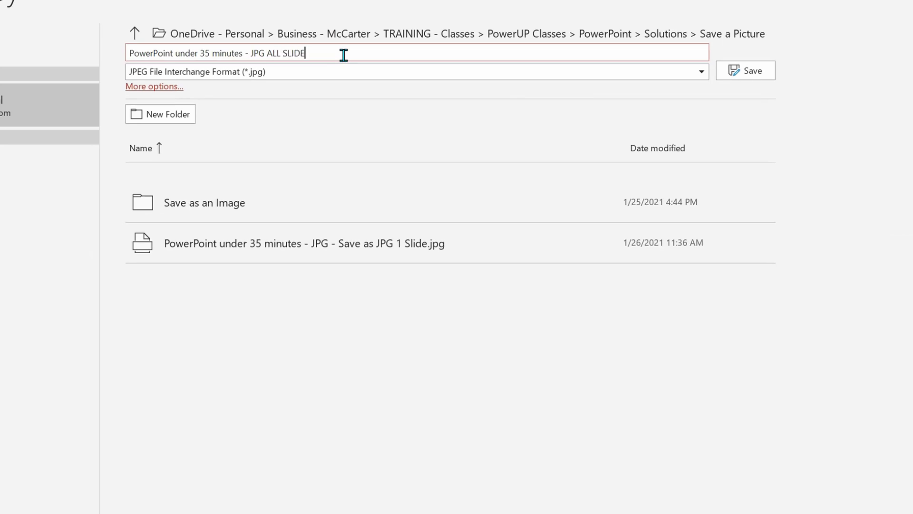
text(S)
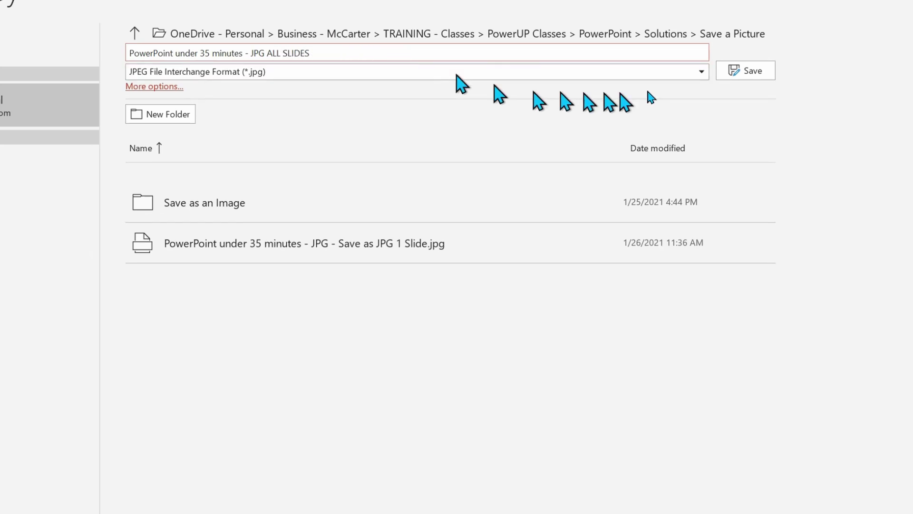
click(762, 74)
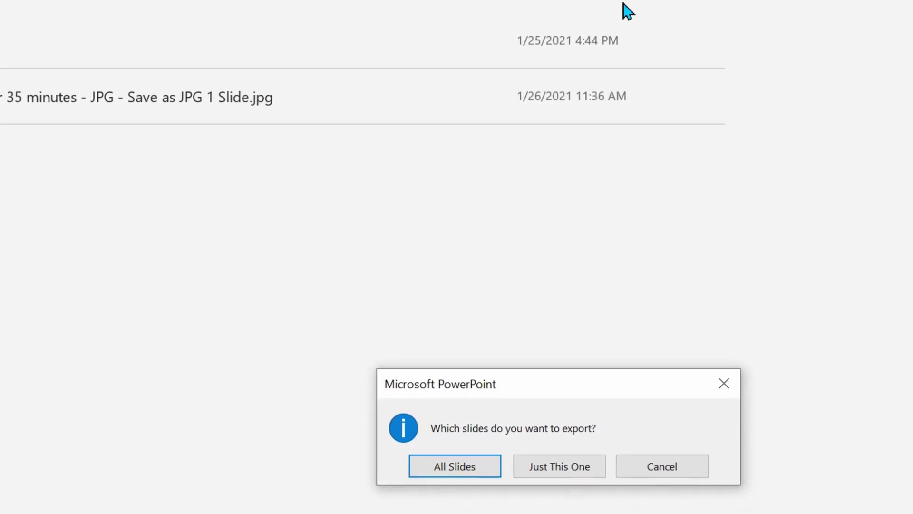
Export all slides as JPEGs and dismiss the confirmation message.
click(444, 474)
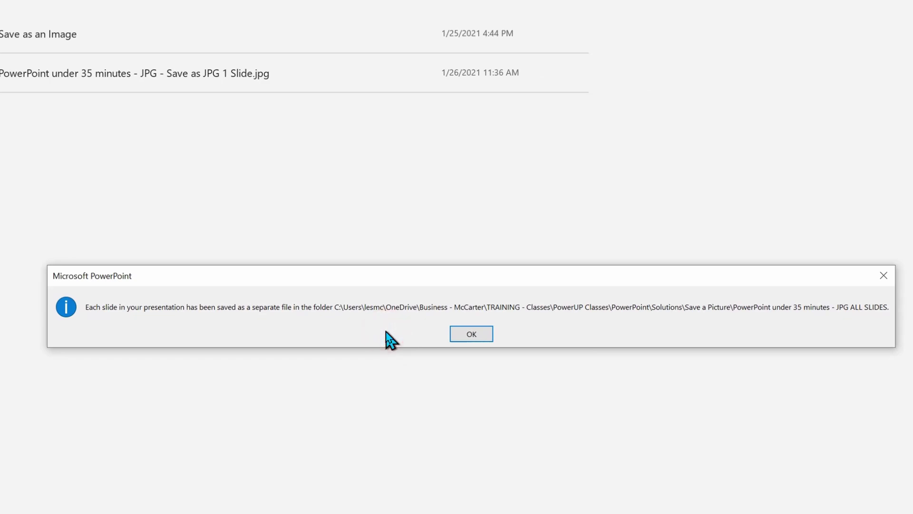
click(470, 335)
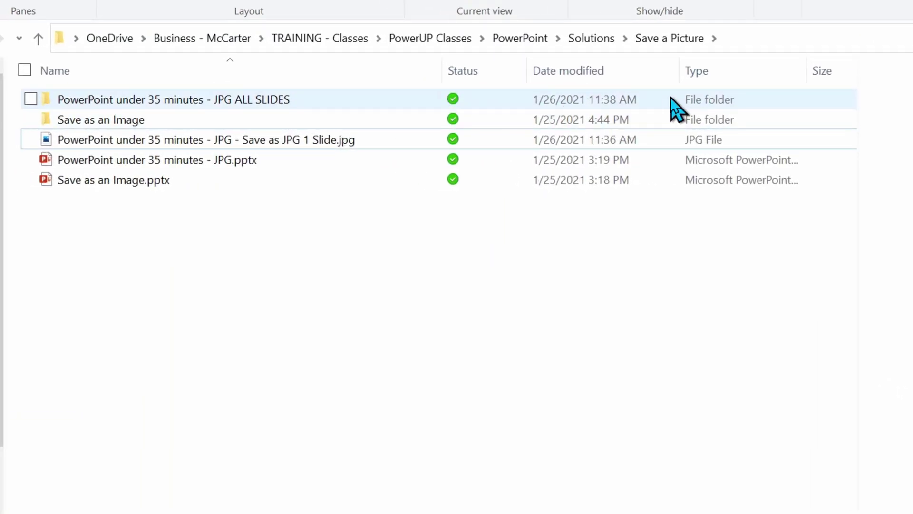
Open the JPG ALL SLIDES folder and show its images as larger thumbnails.
click(323, 98)
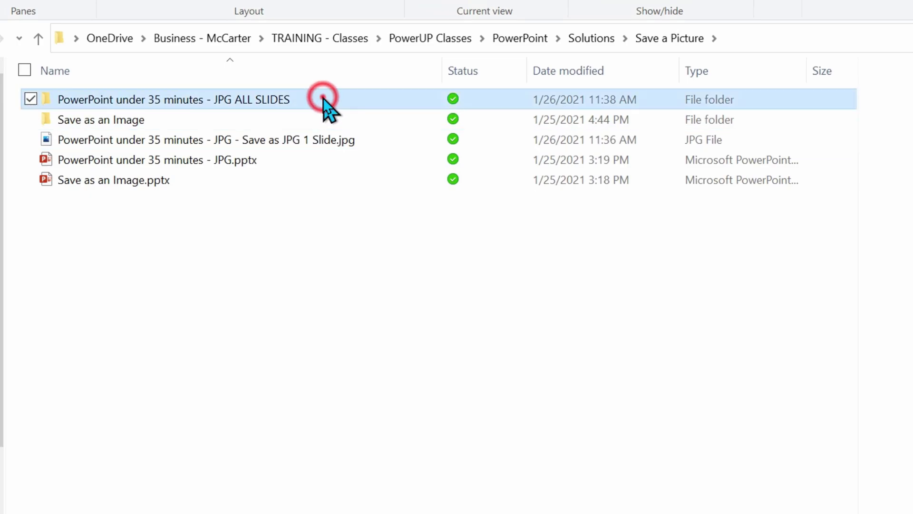
click(323, 98)
double_click(358, 106)
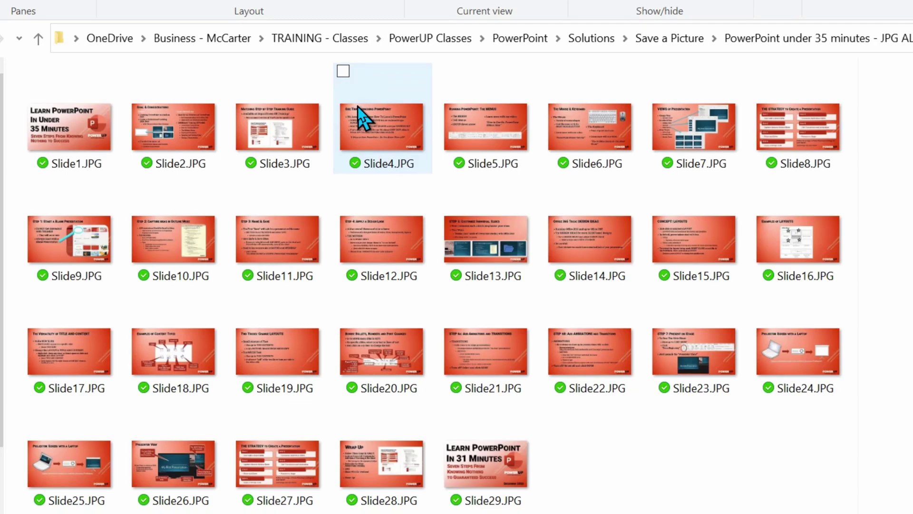
key(ctrl+shift+2)
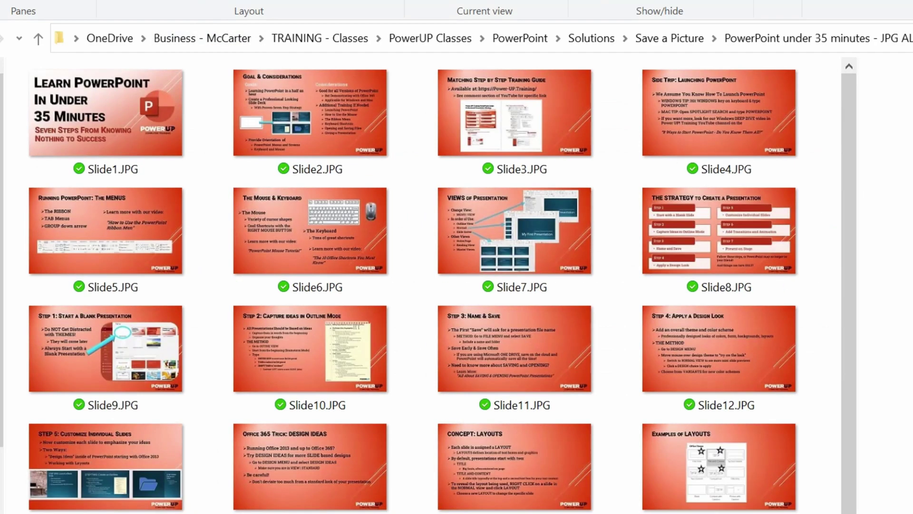
Preview Slide3, Slide8, Slide18, Slide27 and Slide1, scrolling to check the list ends at Slide29.
click(514, 117)
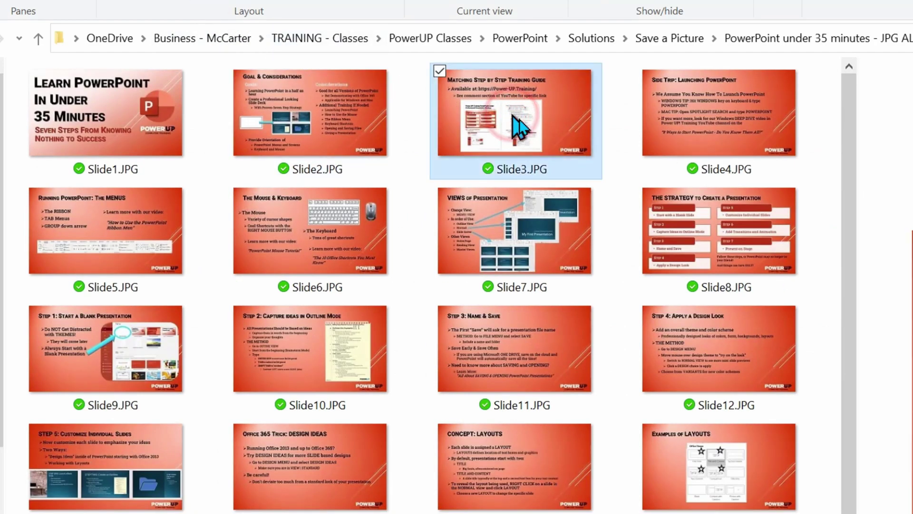
click(691, 237)
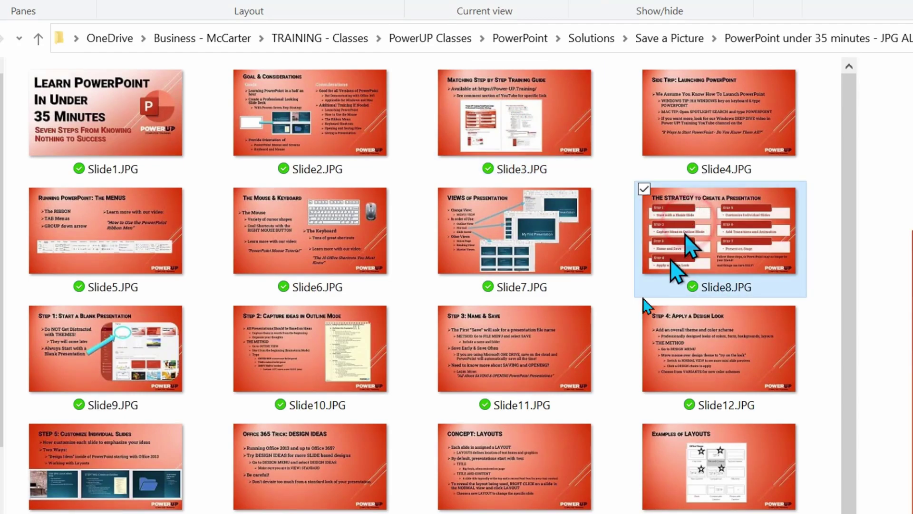
click(323, 513)
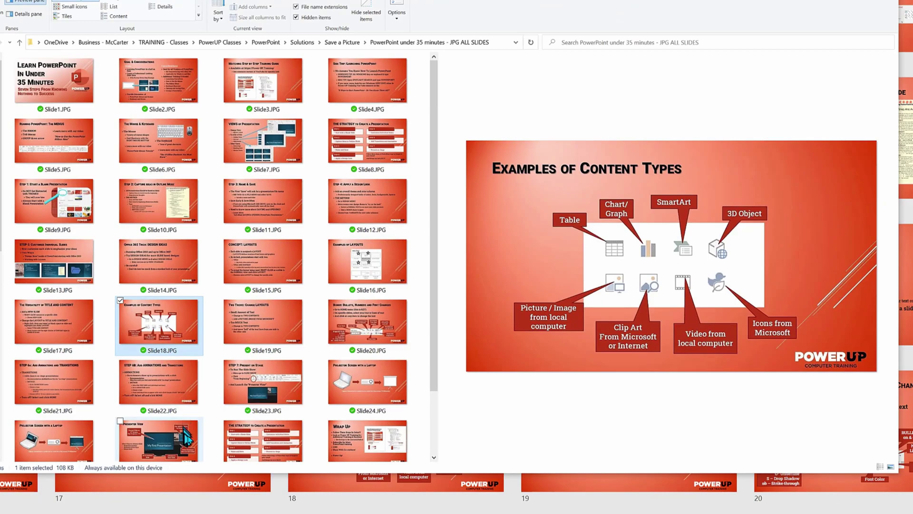
click(236, 435)
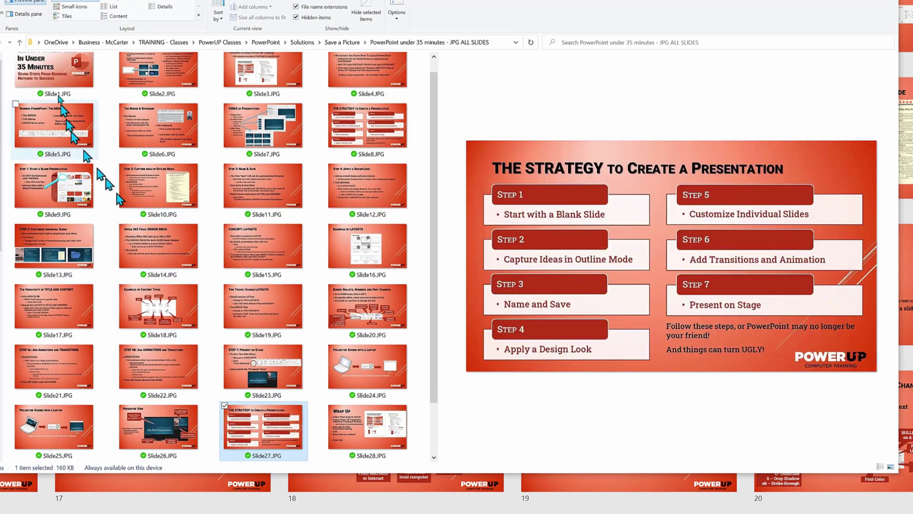
click(56, 78)
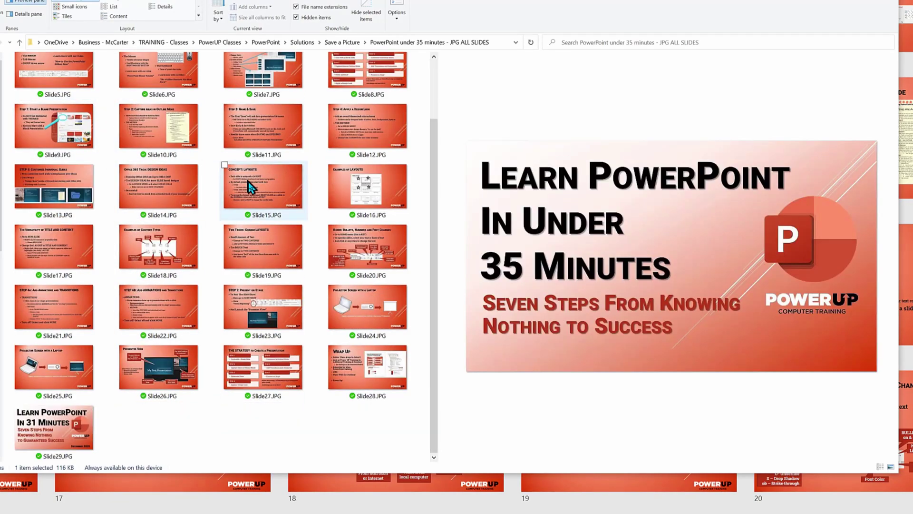
scroll(245, 185, down, 2)
scroll(252, 191, up, 2)
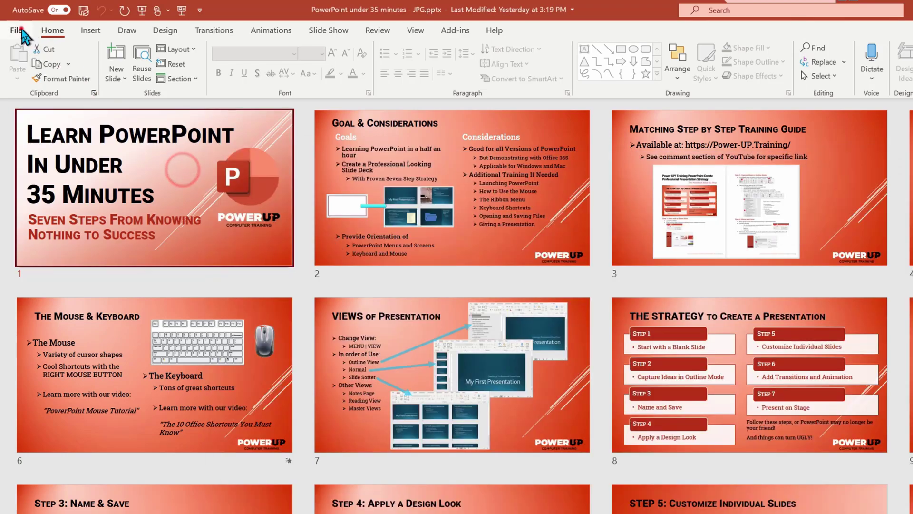
Save the current slide only as PNG named 'PowerPoint under 35 minutes - JPG As a PNG'.
click(21, 29)
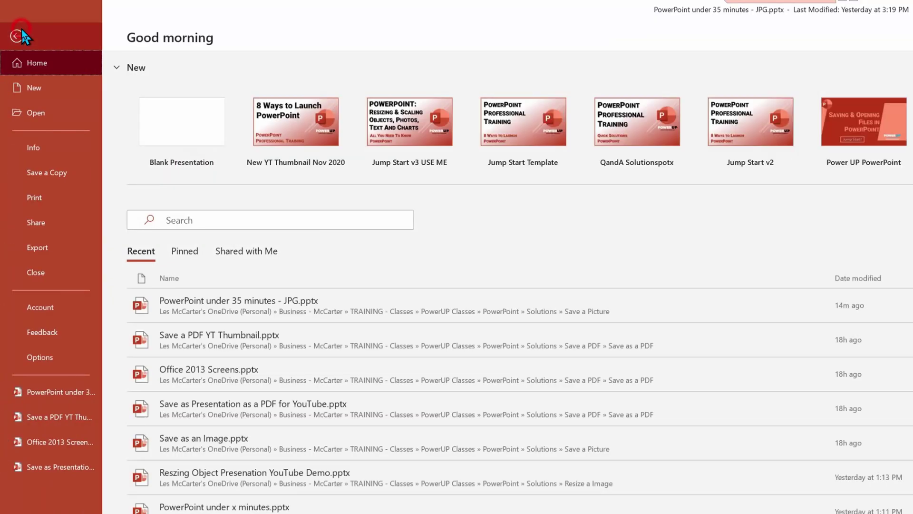
click(45, 172)
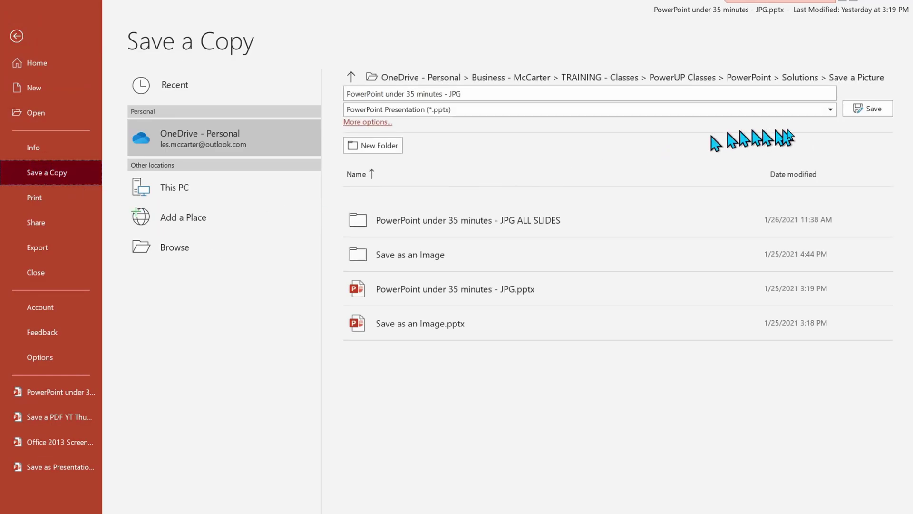
click(829, 113)
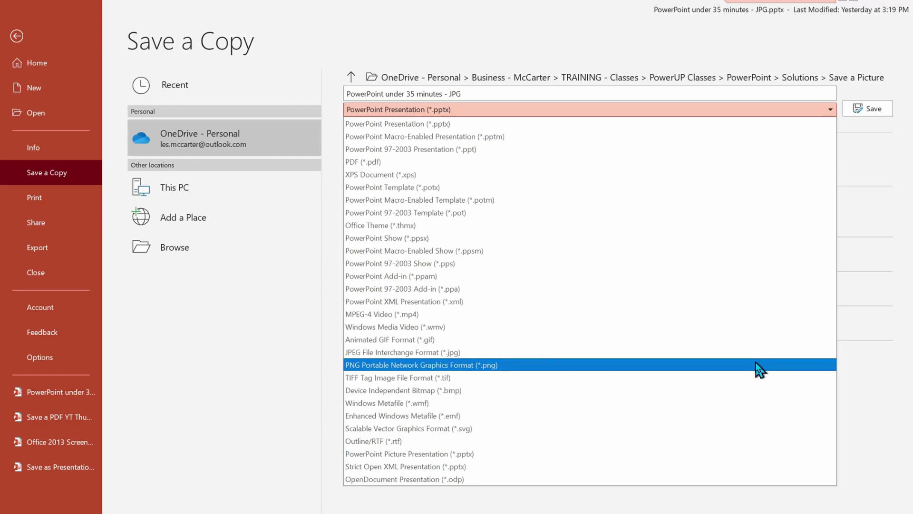
click(758, 366)
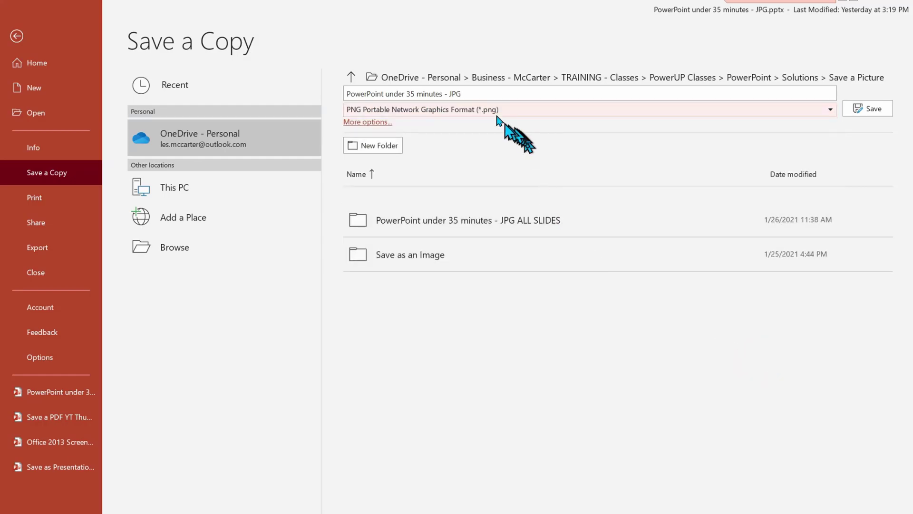
click(476, 93)
click(476, 93)
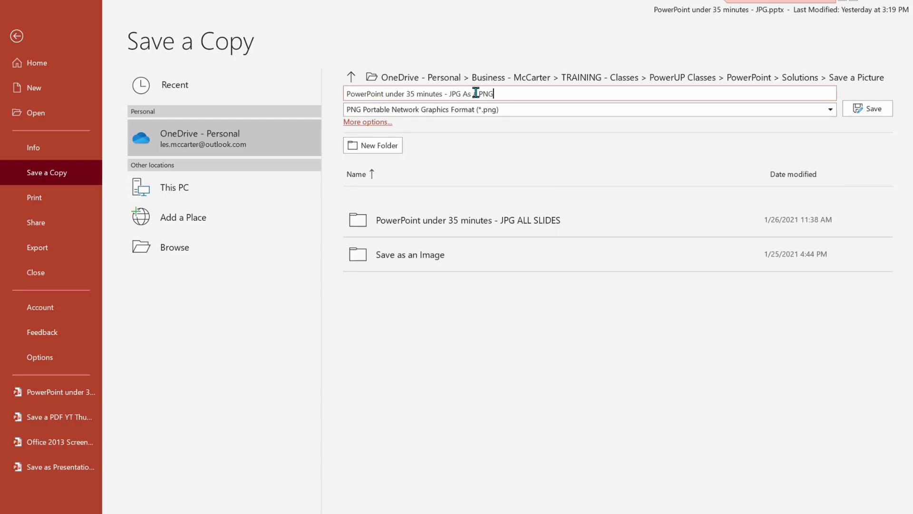
click(874, 111)
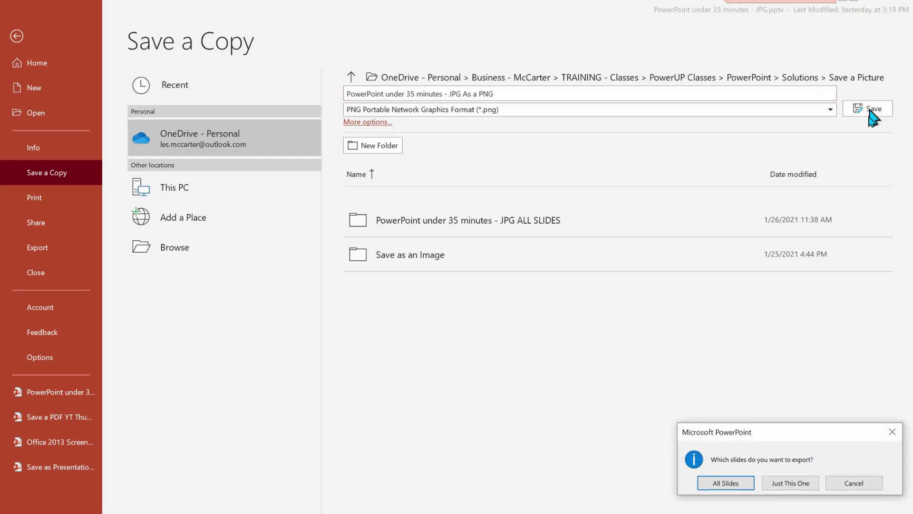
click(804, 490)
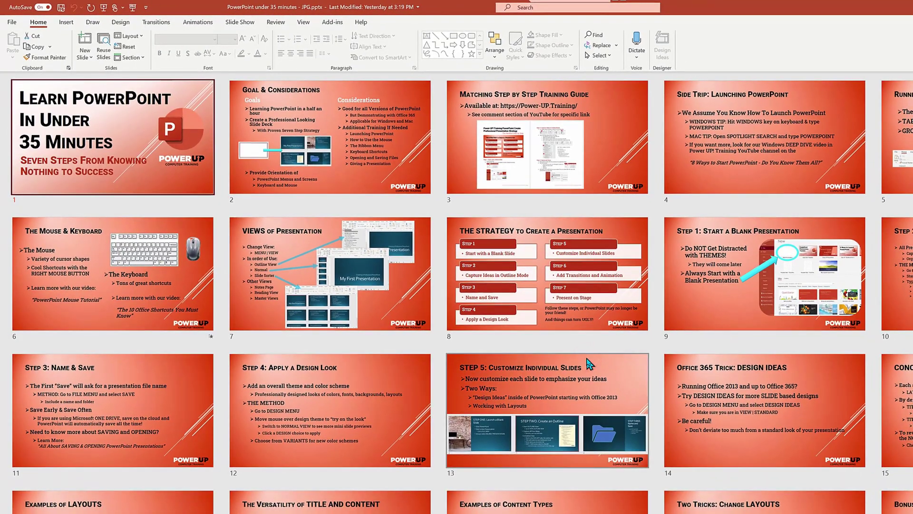
Widen the Name column to spot the 285 KB PNG, then reopen 'PowerPoint under 35 minutes - JPG.pptx'.
key(alt+Tab)
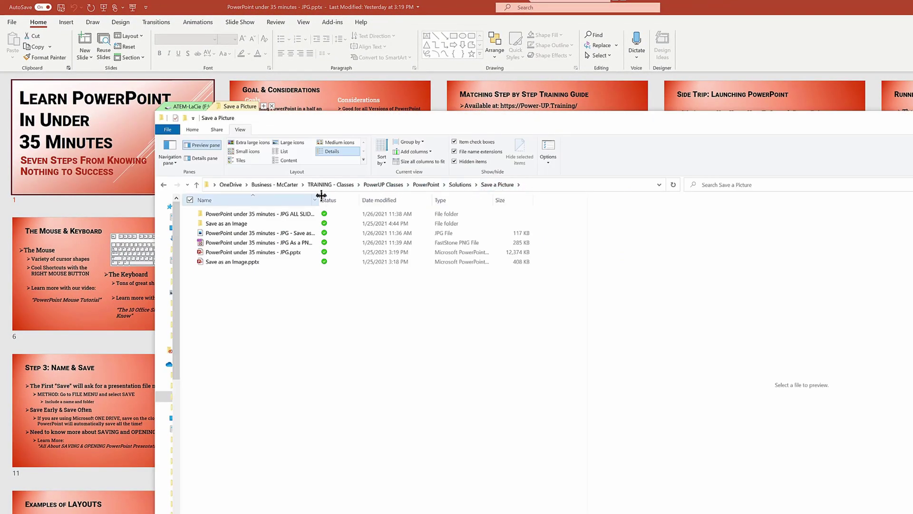
drag(321, 195, 363, 194)
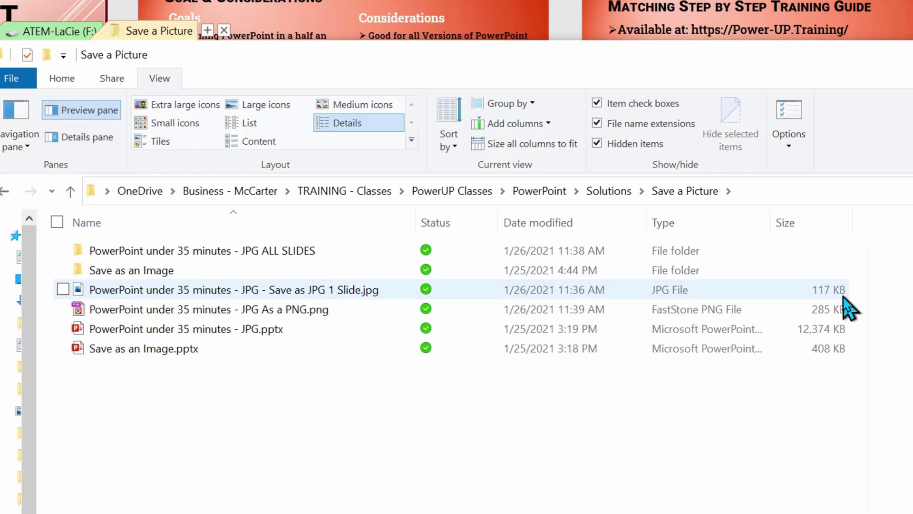
double_click(310, 328)
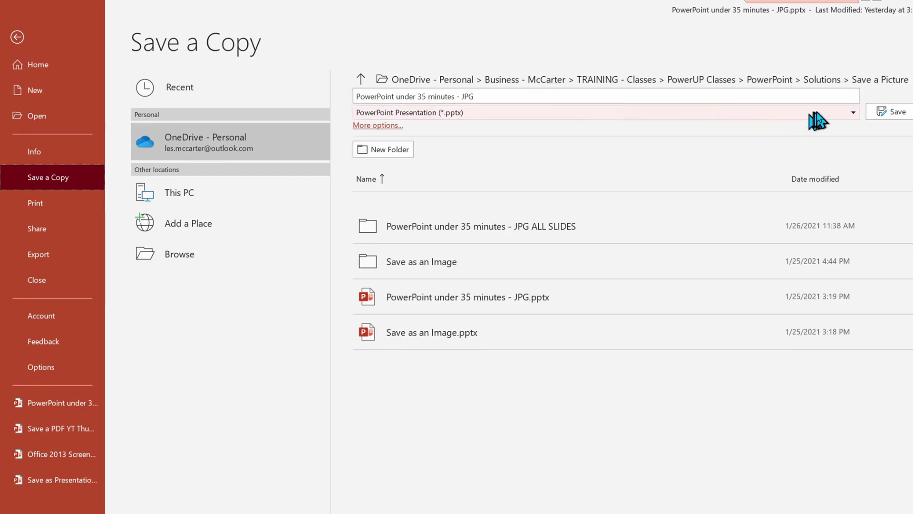
Save just the current slide as TIFF Tag Image File Format, adding ' TIFF' to the name.
click(818, 113)
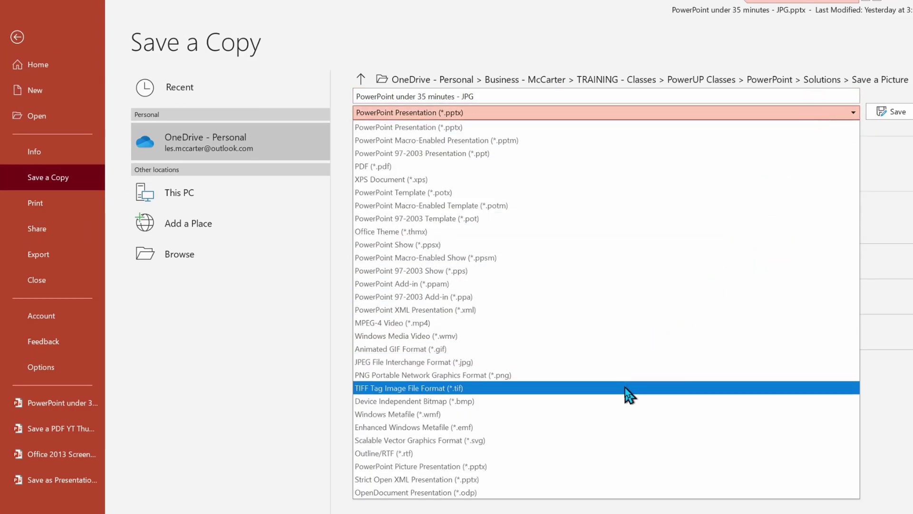
click(625, 387)
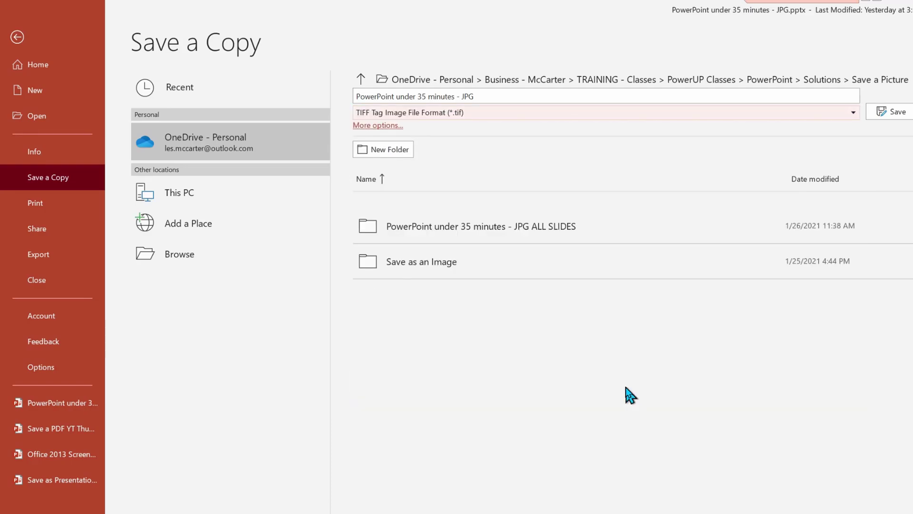
click(504, 102)
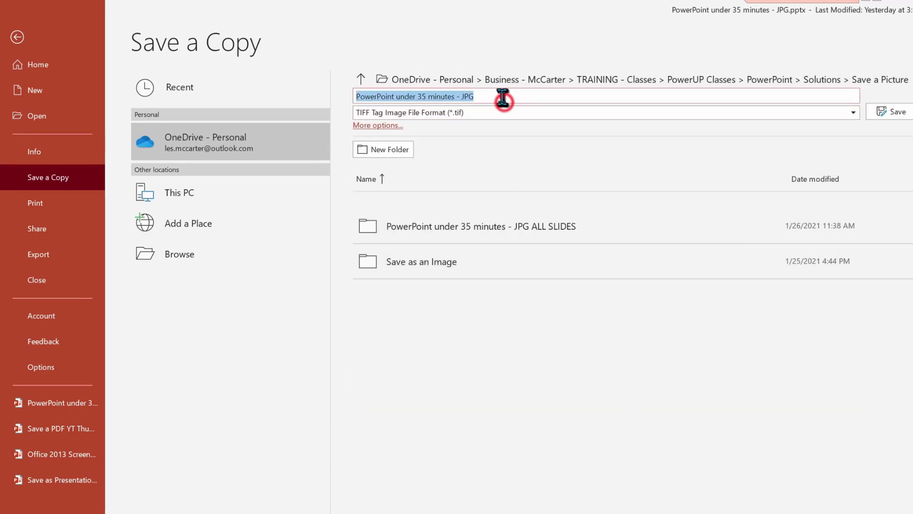
click(505, 98)
text(T)
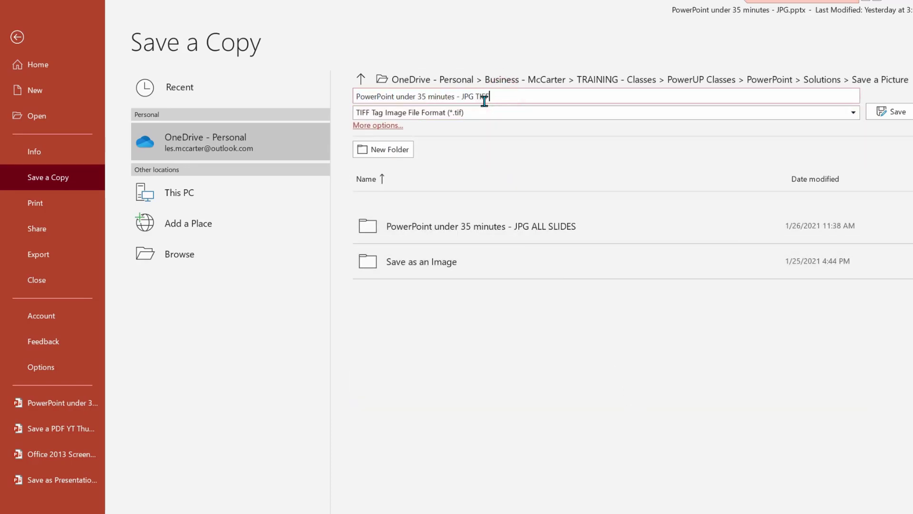
text(IFF)
click(893, 112)
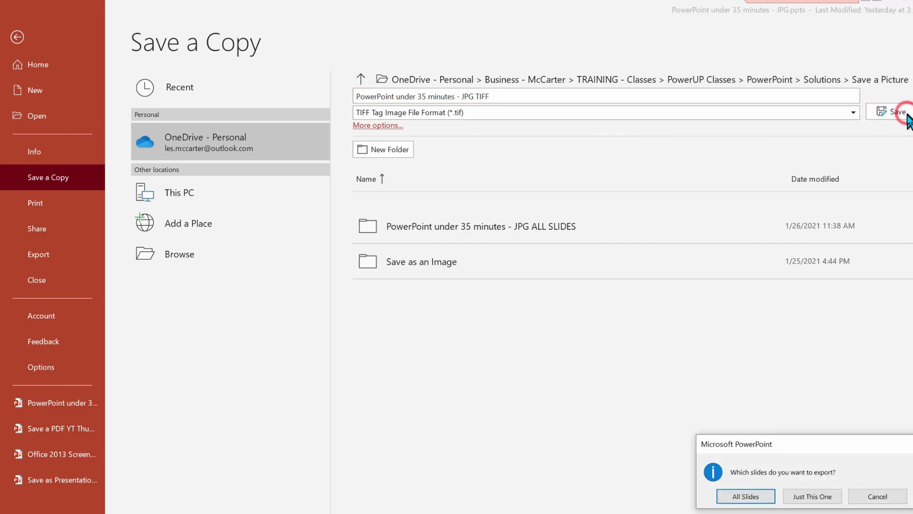
click(808, 494)
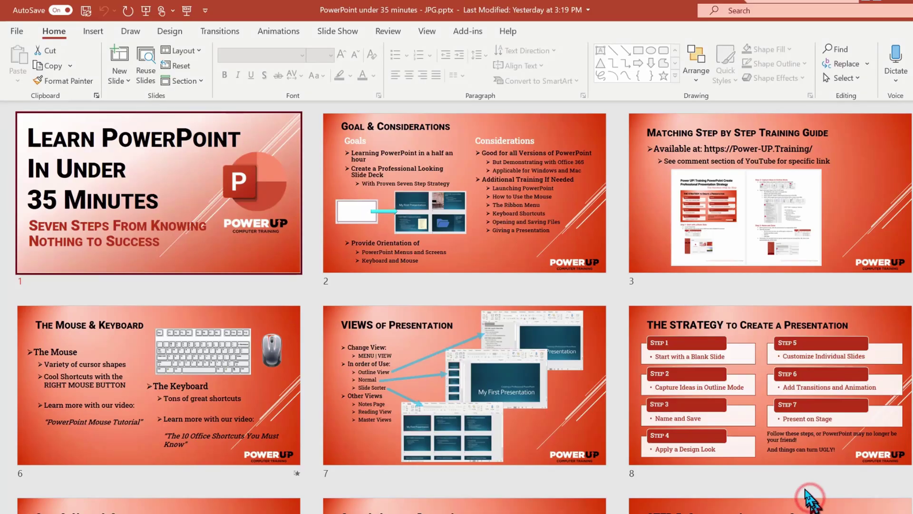
Select the 390 KB 'PowerPoint under 35 minutes - JPG TIFF.tif' file in Save a Picture.
key(alt+Tab)
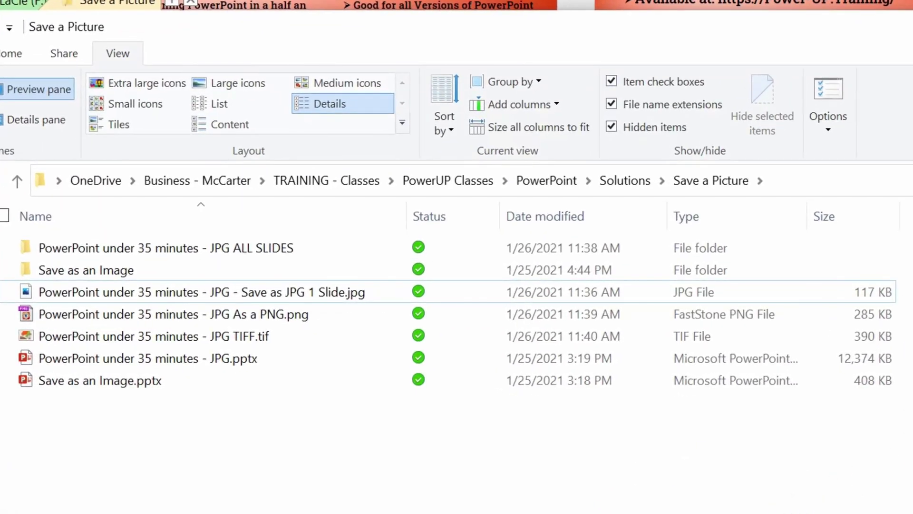
click(868, 337)
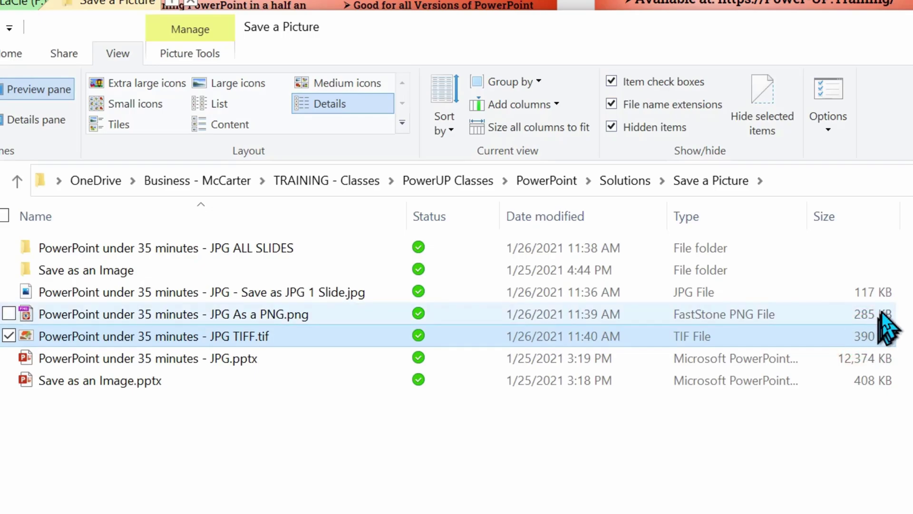